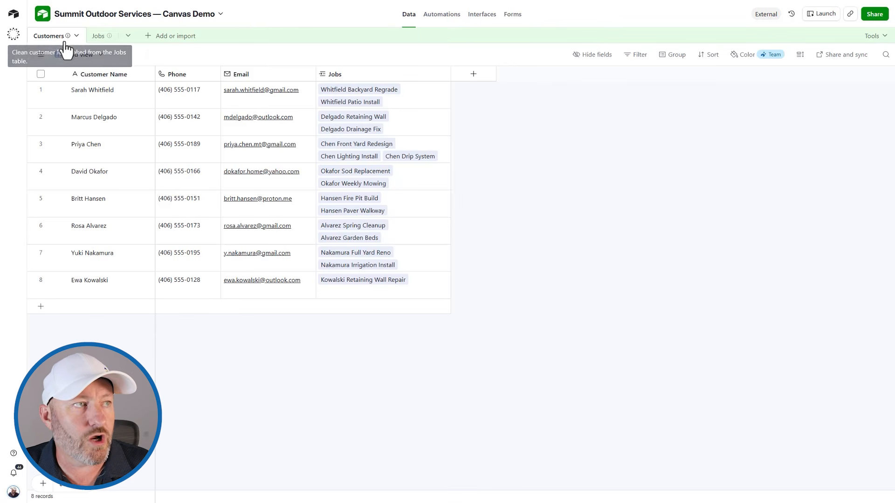
Check the Jobs table and write a Canvas prompt for a landscaping ops page with quoted revenue, job counts by status, and an editable job list.
left_click(99, 37)
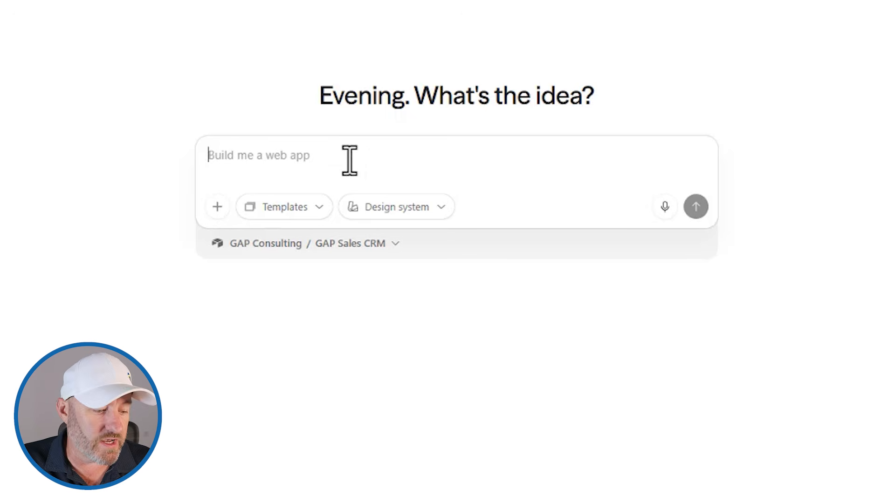
type("An internal ops page for my landscaping business. At the top, total quoted revenue by job type and a count of jobs by status. Below that, a list of jobs where my team can update the status and add a crew note.")
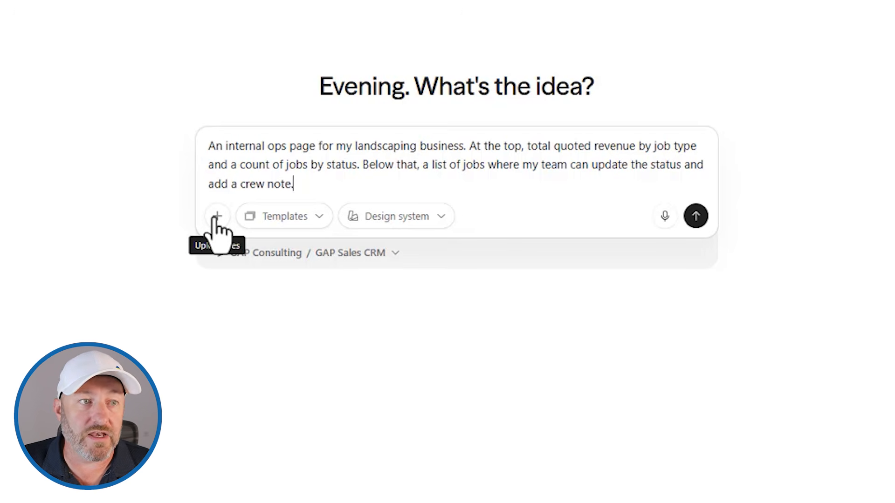
left_click(300, 224)
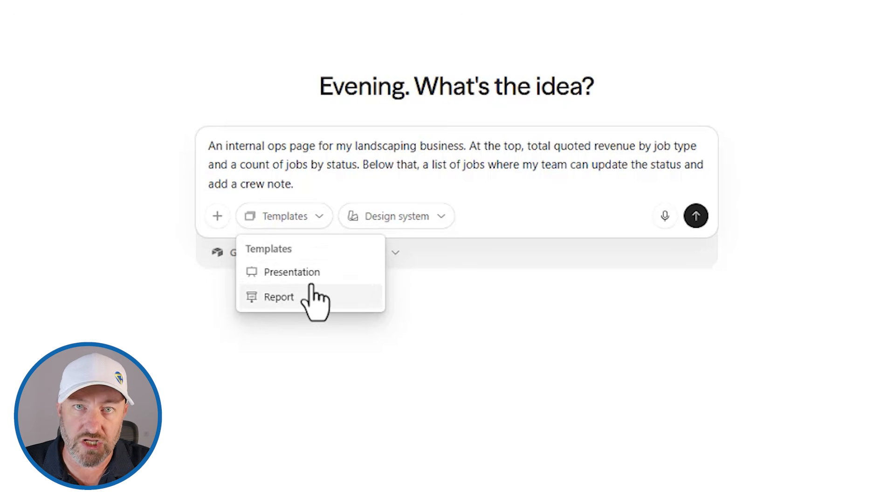
left_click(373, 186)
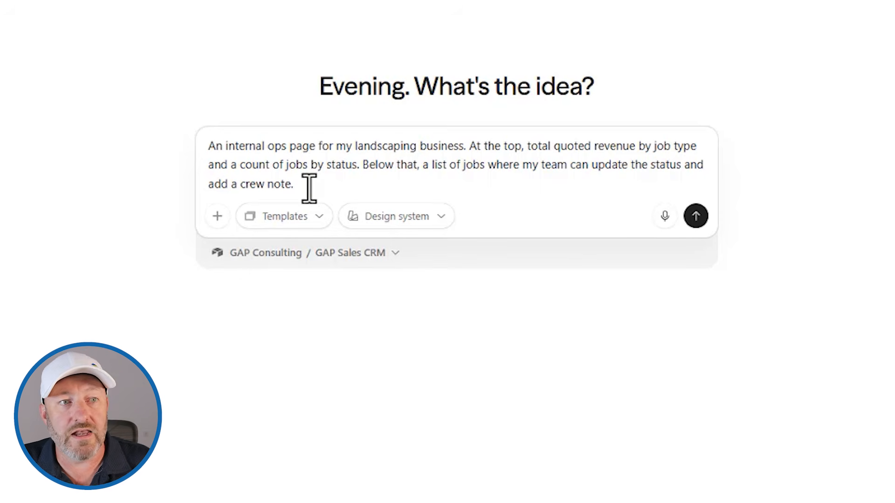
Submit the prompt with the GAP Consulting design system and the Summit Outdoor Services — Canvas Demo base.
left_click(369, 216)
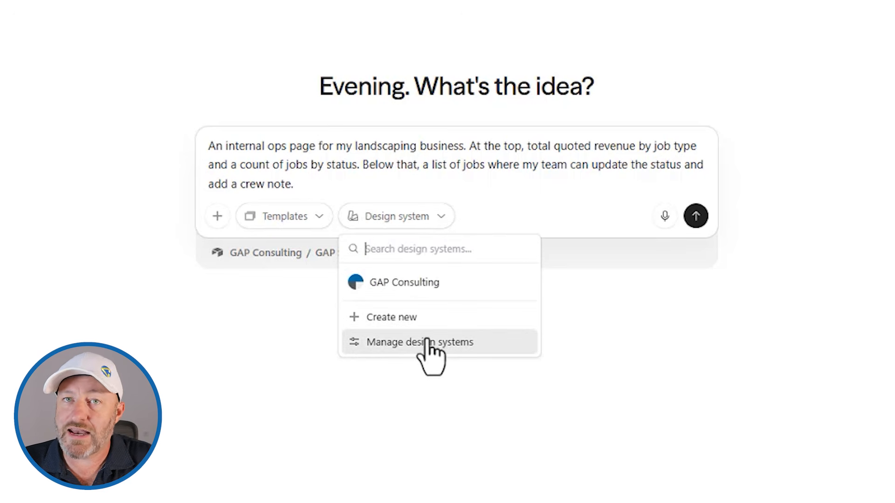
left_click(423, 283)
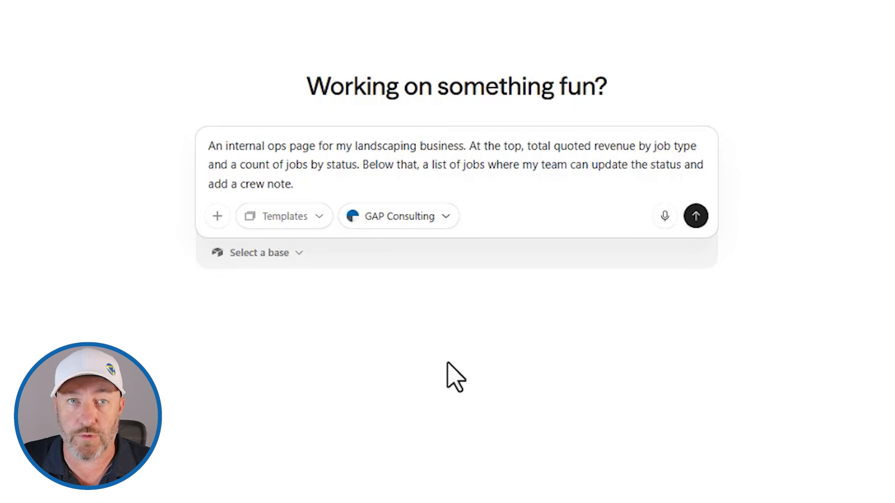
left_click(274, 256)
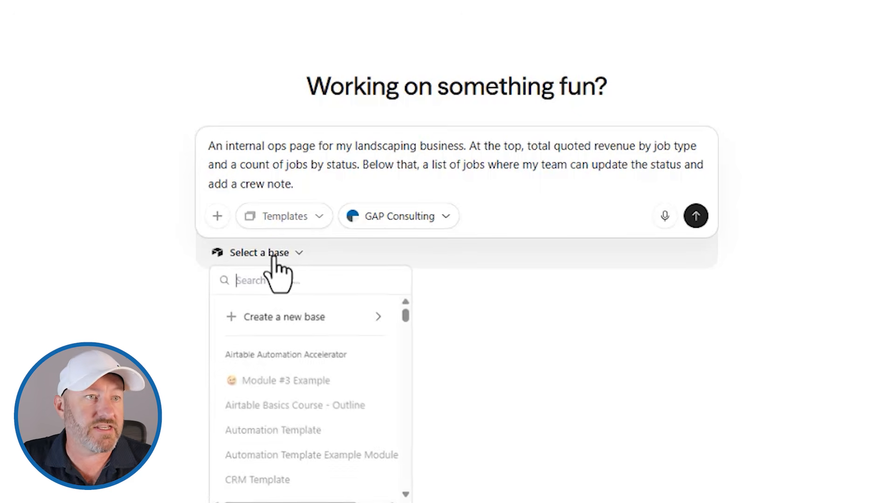
type("summi")
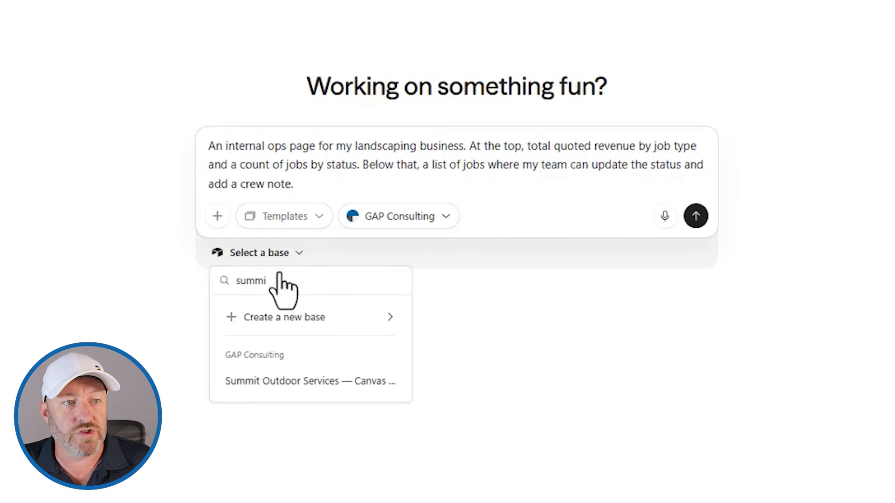
left_click(302, 382)
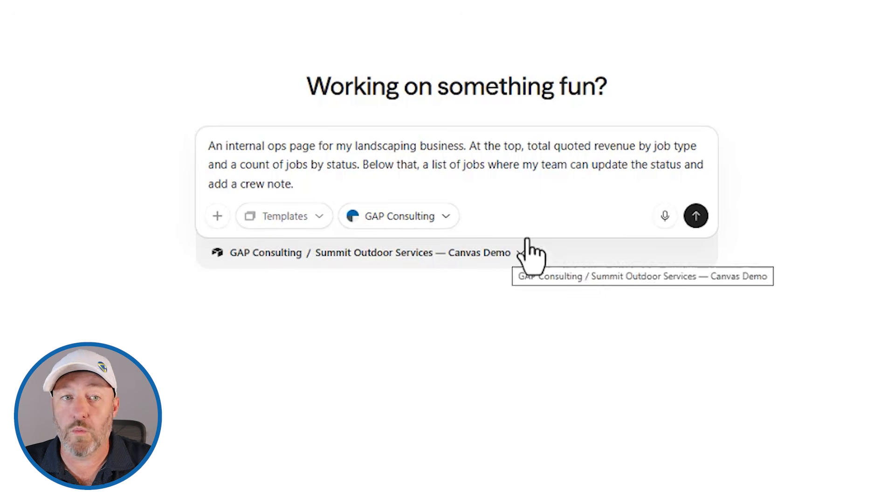
left_click(696, 216)
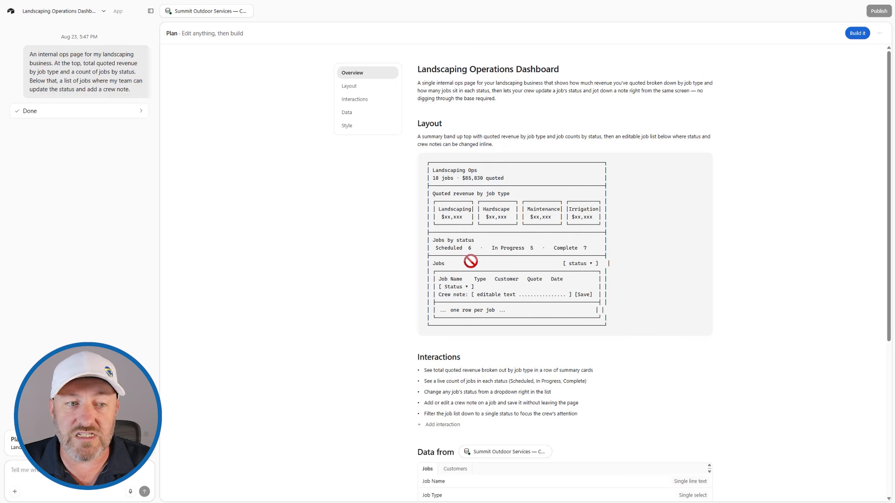
Review the plan's layout, interactions, and Jobs and Customers data fields, and build the app from it.
scroll(504, 223, "down", 2)
scroll(450, 274, "up", 2)
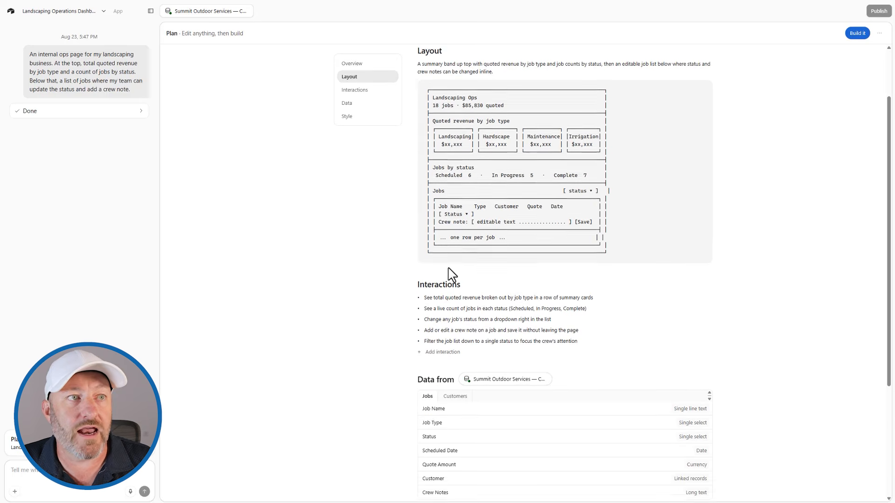
scroll(449, 243, "down", 2)
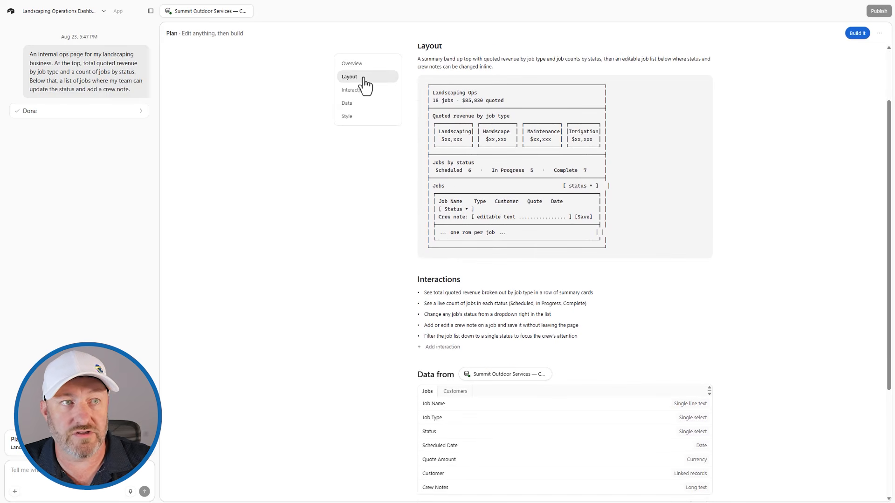
left_click(360, 96)
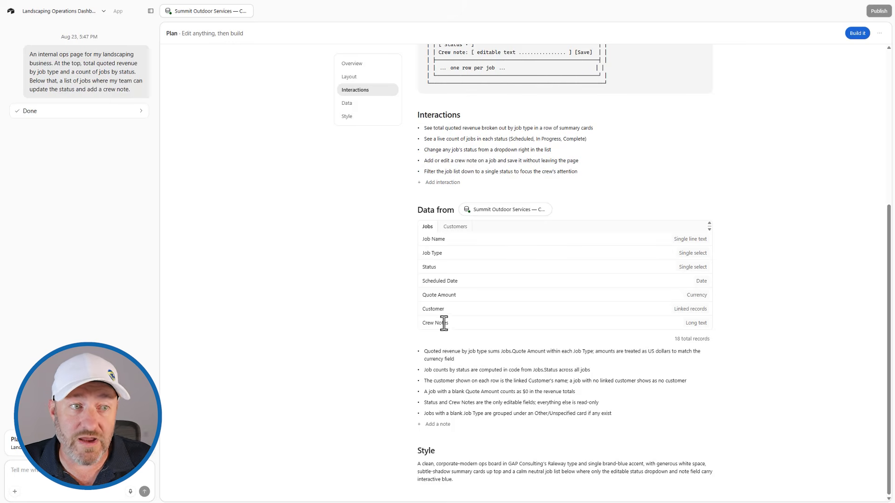
left_click(455, 229)
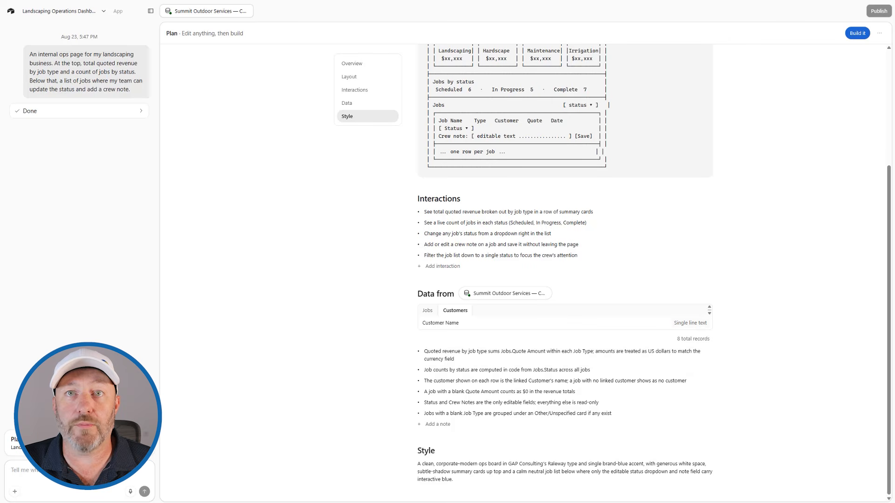
left_click(858, 33)
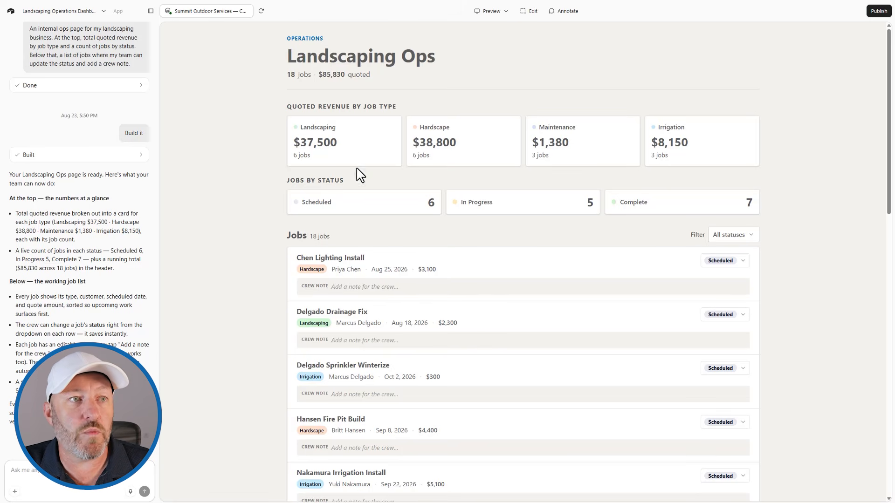
Review the built Landscaping Ops page from the revenue and status cards through the jobs list.
scroll(512, 219, "down", 1)
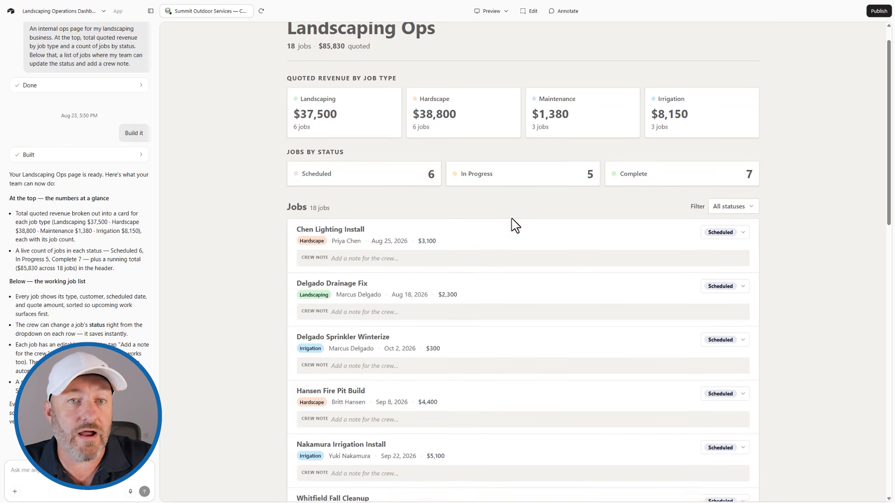
scroll(513, 226, "down", 5)
scroll(505, 256, "up", 6)
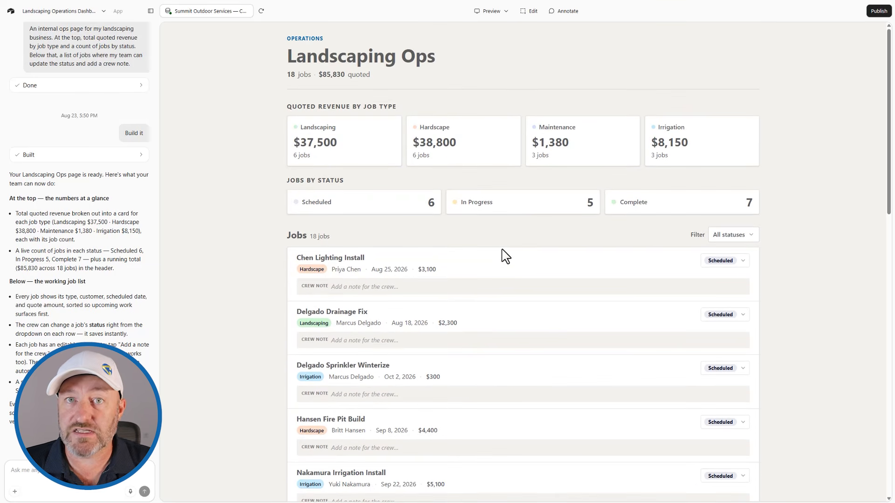
Inspect the edit options of the In Progress count card and the annotation box for the Maintenance revenue card.
left_click(531, 14)
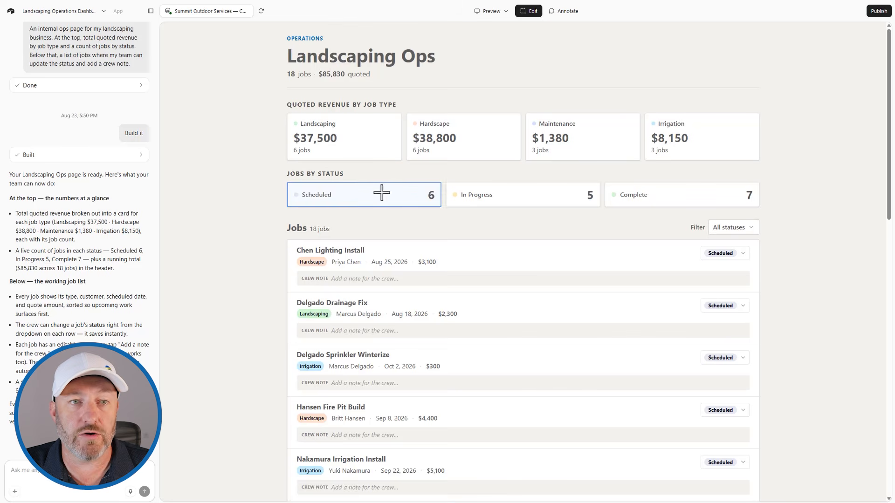
left_click(553, 191)
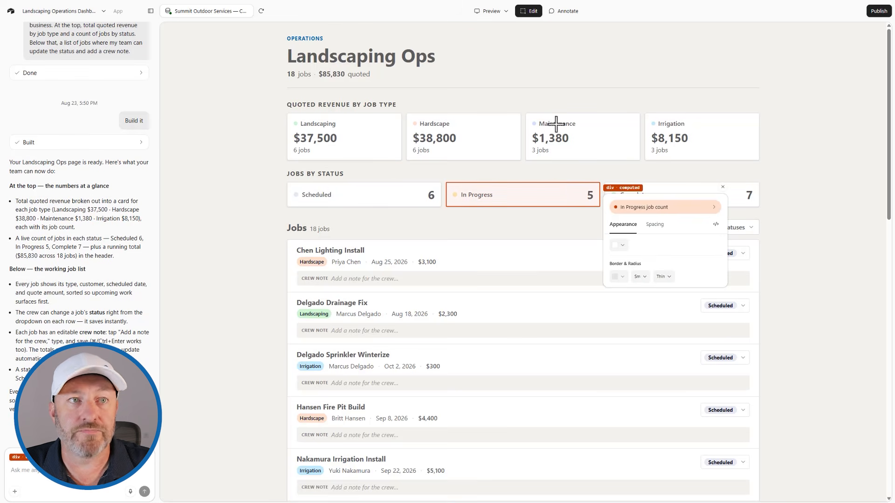
left_click(561, 13)
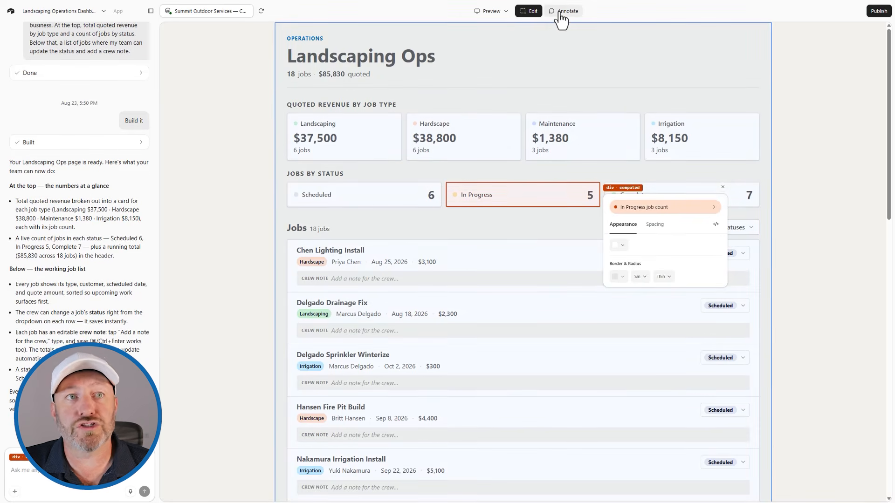
left_click(576, 142)
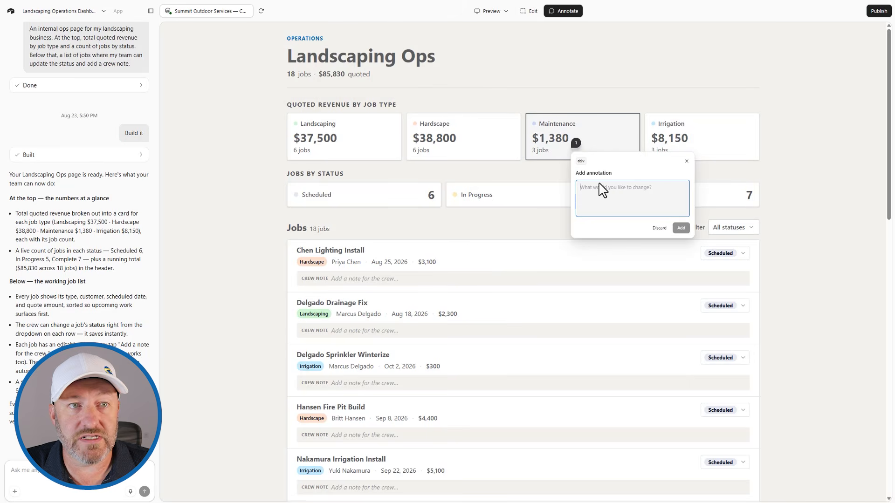
left_click(687, 161)
Preview the Landscaping Ops page in the Mobile and Tablet layouts and return to Desktop.
left_click(487, 14)
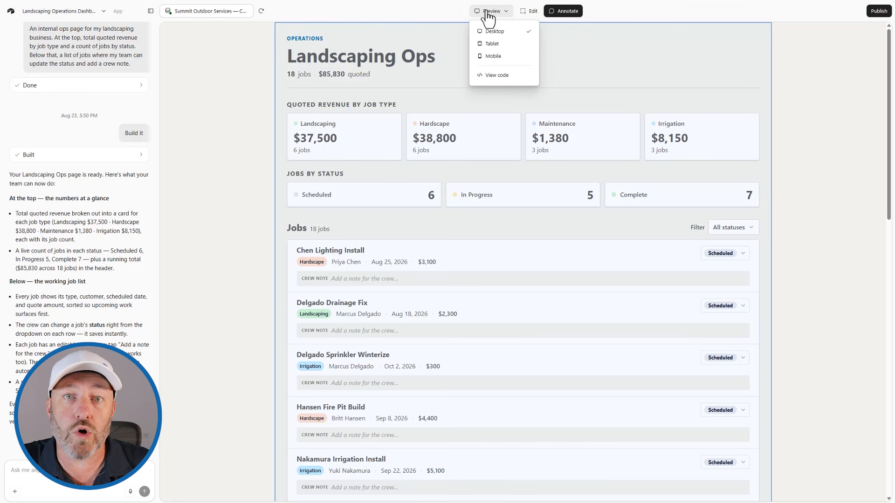
left_click(494, 56)
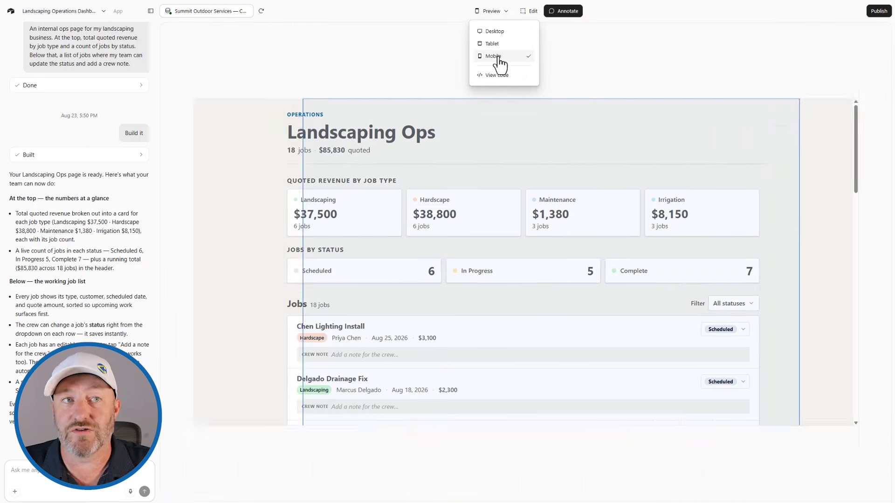
scroll(529, 299, "down", 6)
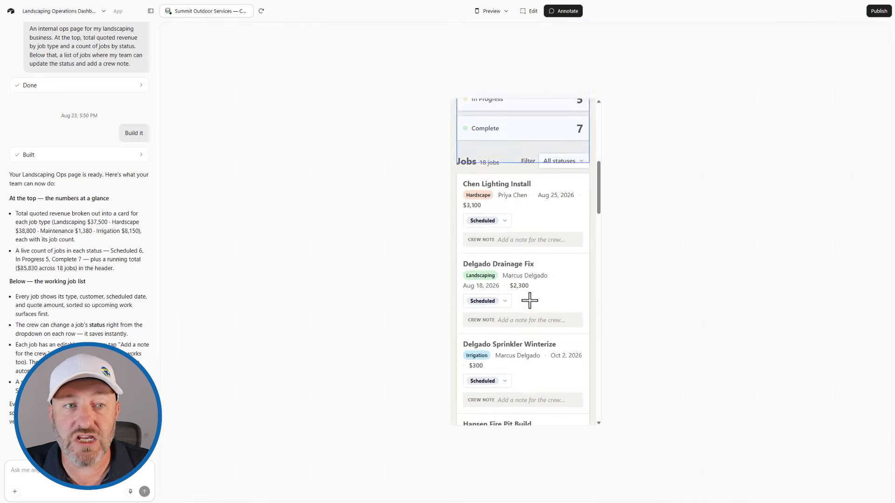
scroll(528, 305, "up", 6)
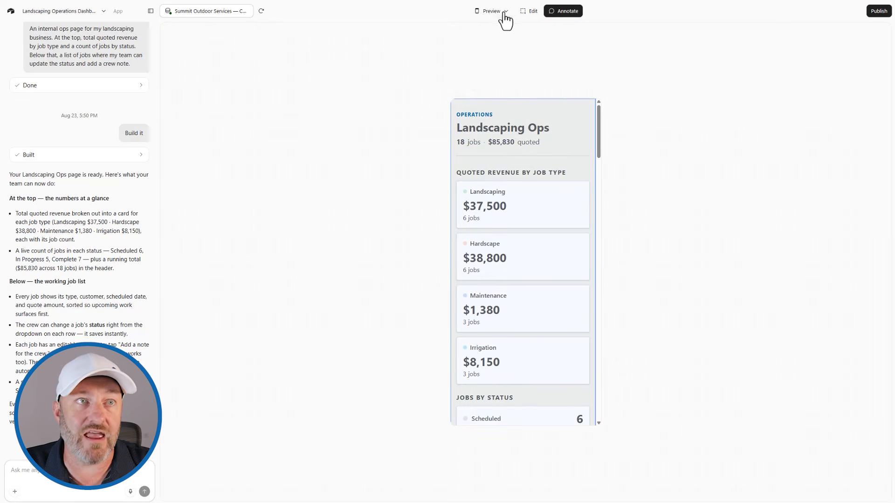
left_click(498, 13)
left_click(493, 43)
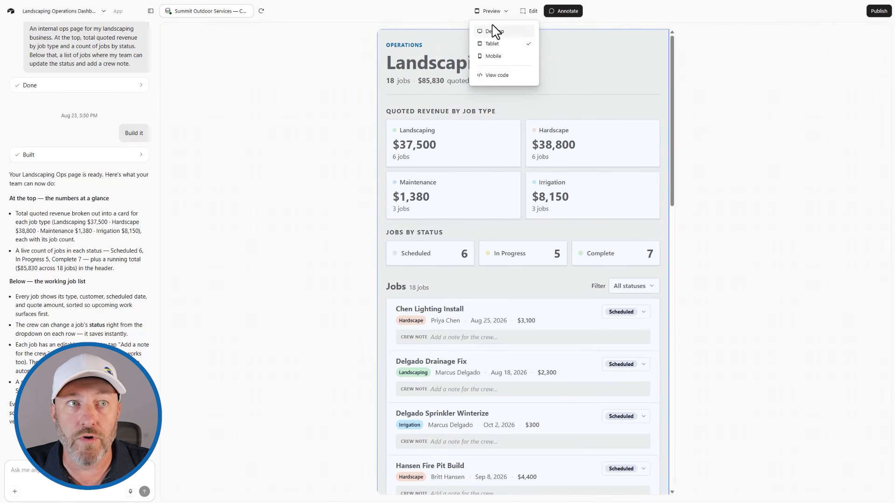
left_click(495, 32)
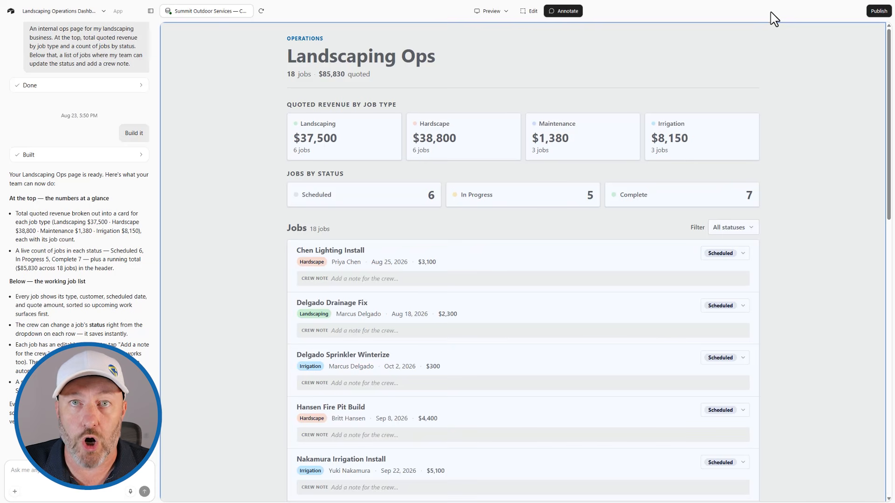
Publish the Landscaping Ops app and open its published page.
left_click(878, 11)
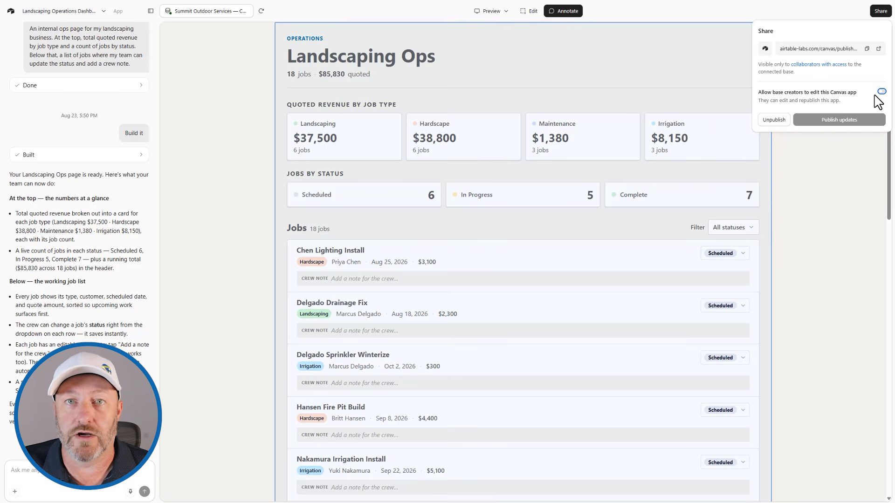
left_click(879, 49)
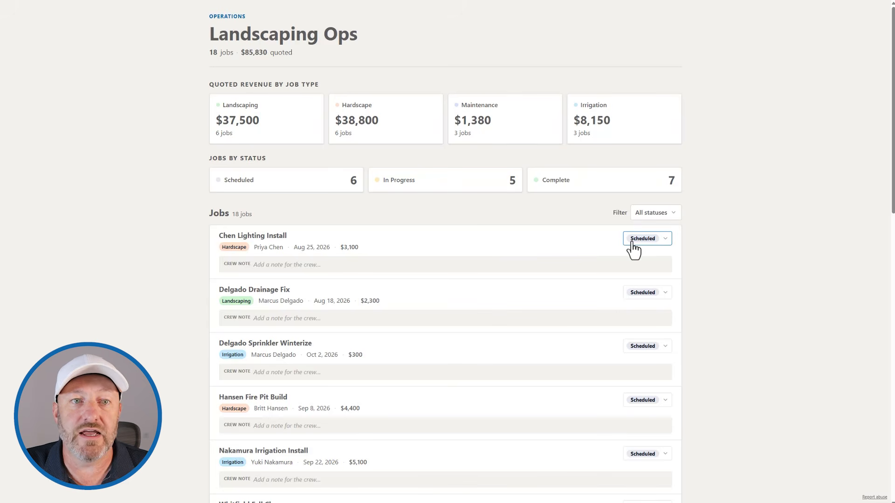
Find the lighting install job in the base's Jobs table by searching the customer's surname, and compare its status with the published page.
left_click(634, 249)
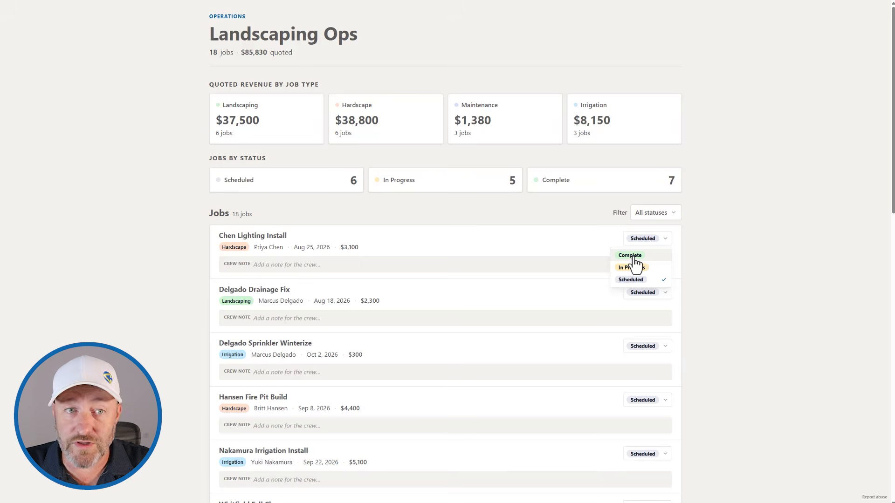
left_click(245, 237)
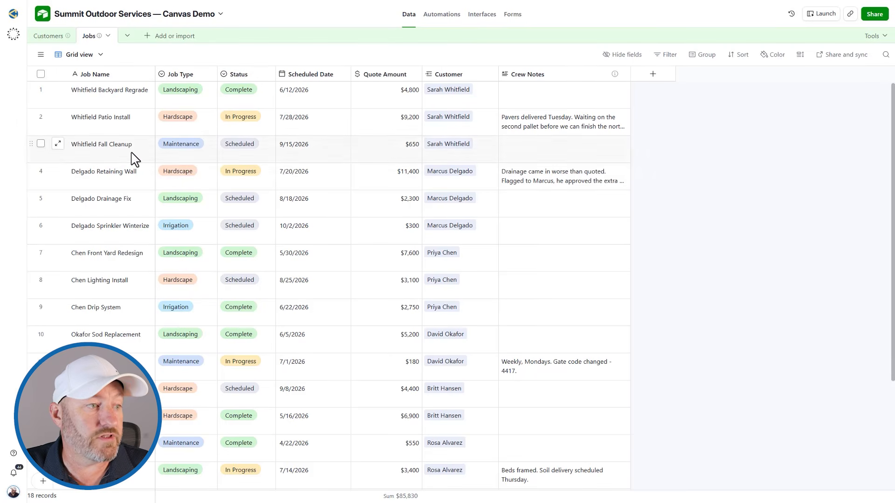
key("ctrl+f")
type("chen")
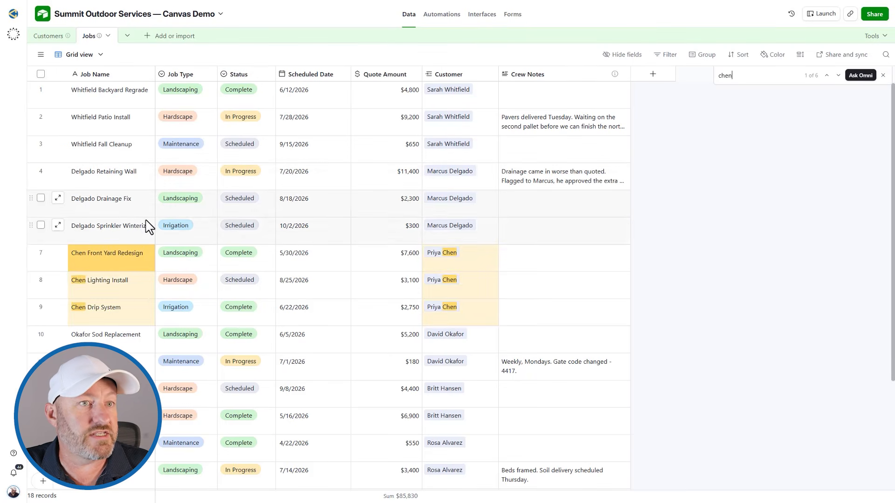
left_click(107, 285)
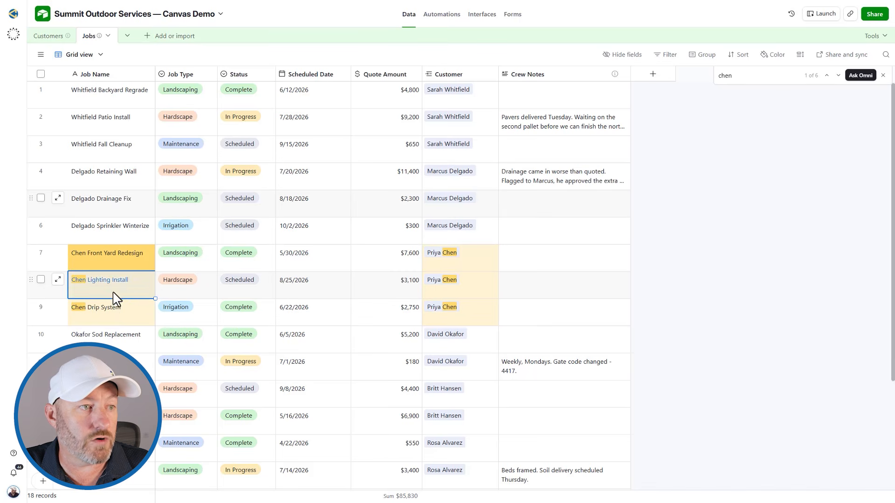
left_click(250, 289)
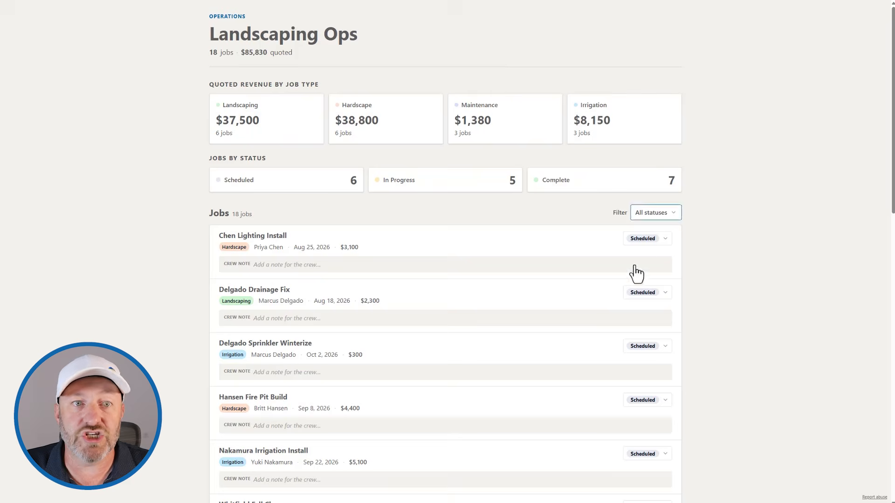
Set the lighting install job's status to Complete on the published page and check the same record in the base's Jobs table.
left_click(647, 240)
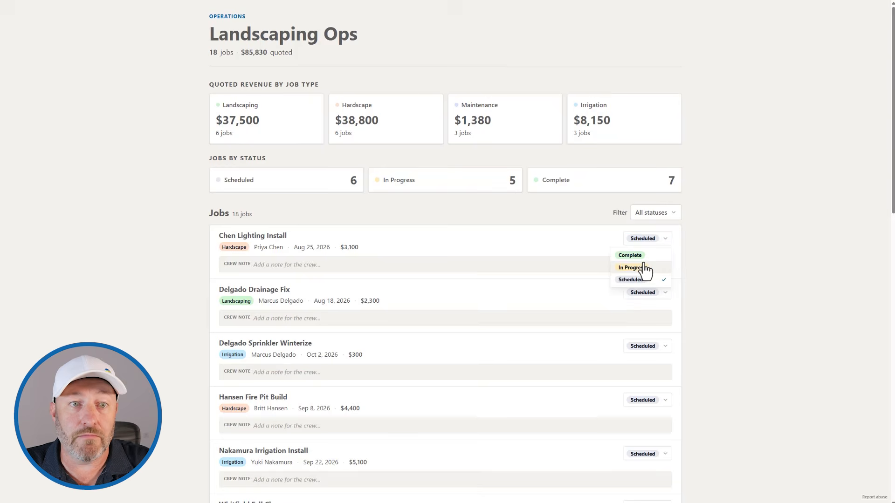
left_click(643, 267)
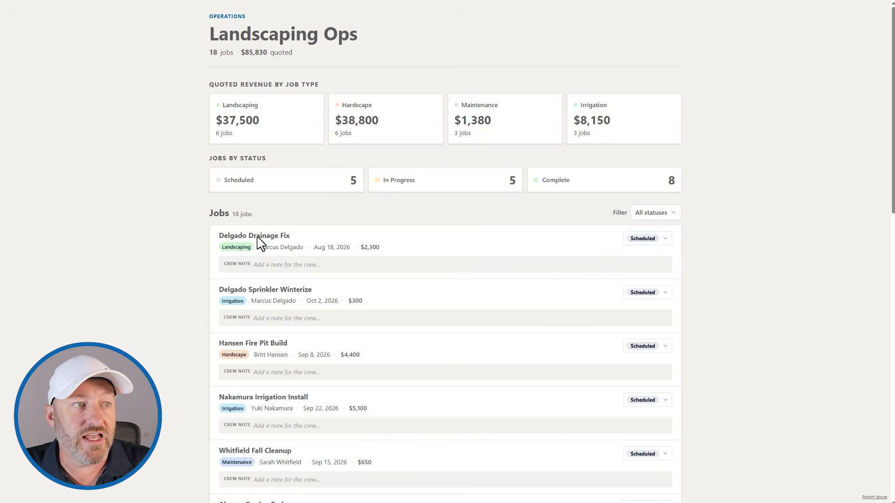
scroll(474, 274, "down", 5)
scroll(499, 396, "up", 5)
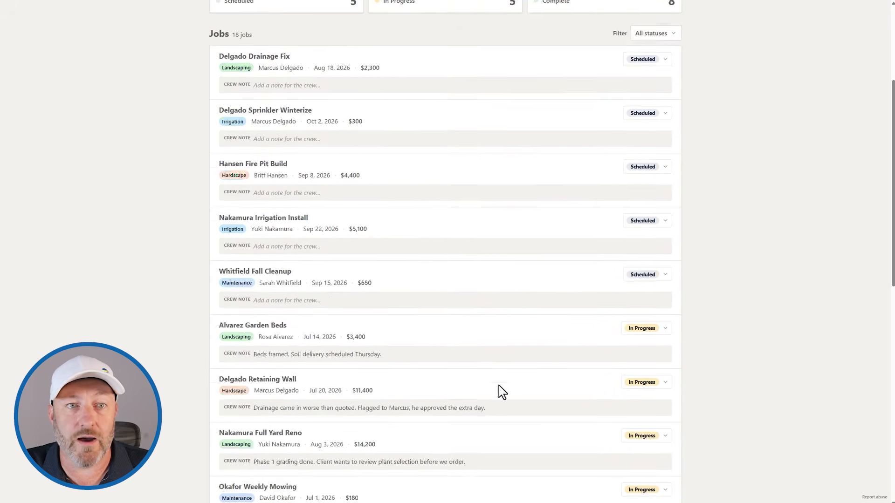
key("ctrl+Tab")
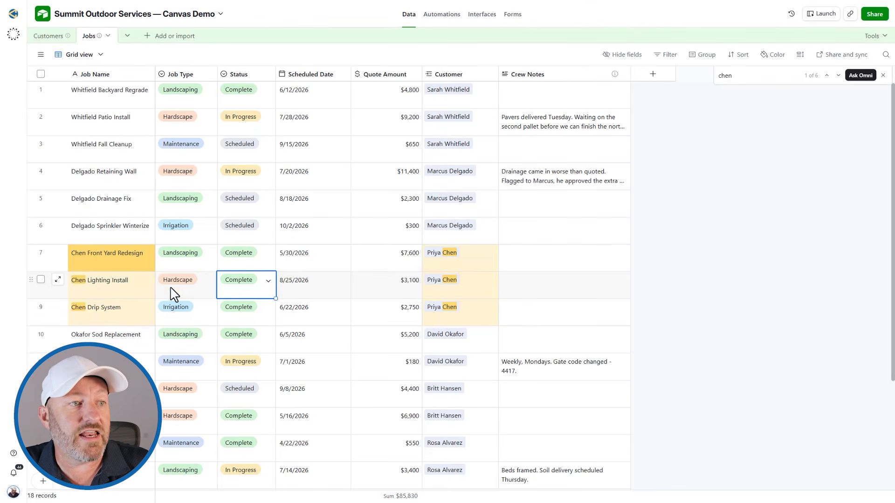
left_click(91, 289)
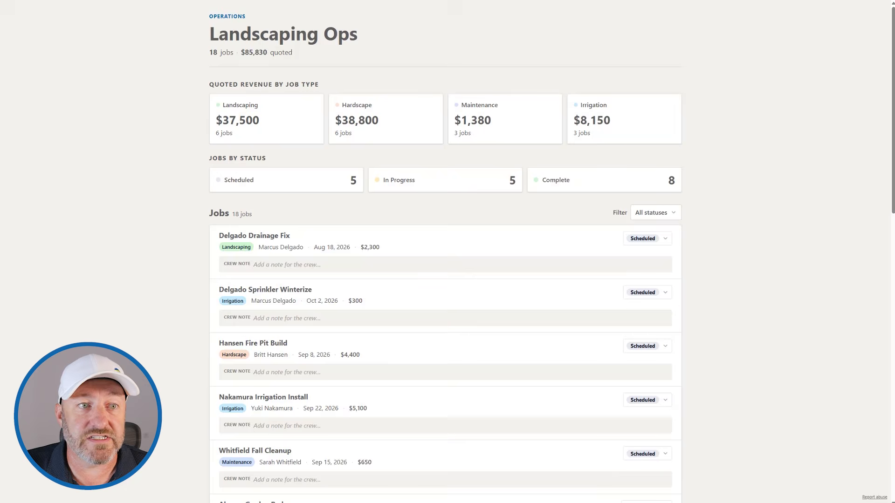
Save the crew note "notes" on the drainage fix job in the published page and view its status options.
left_click(315, 266)
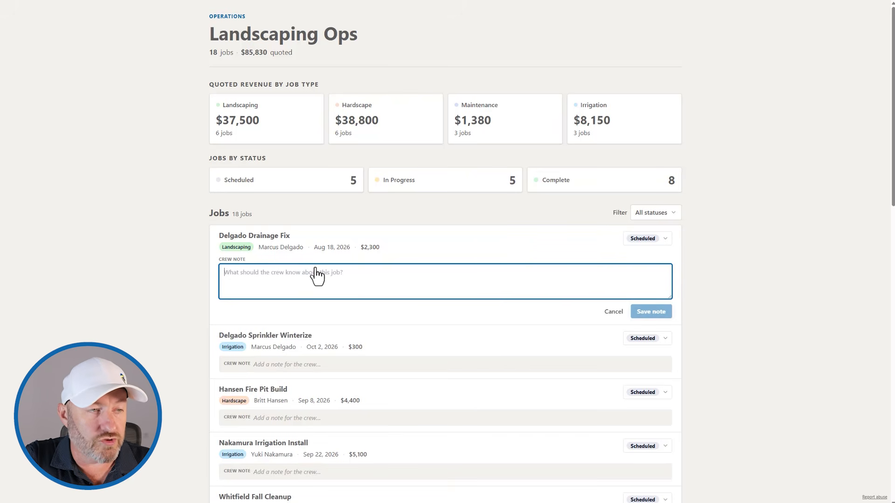
type("notes")
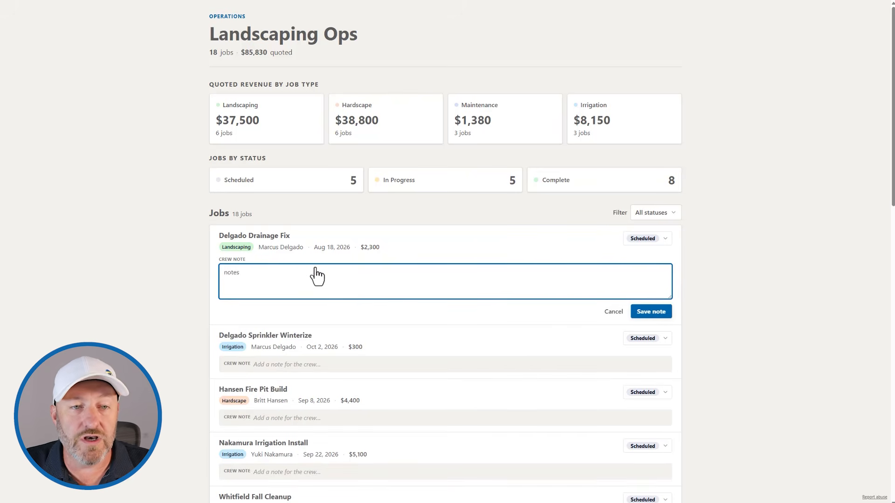
left_click(645, 313)
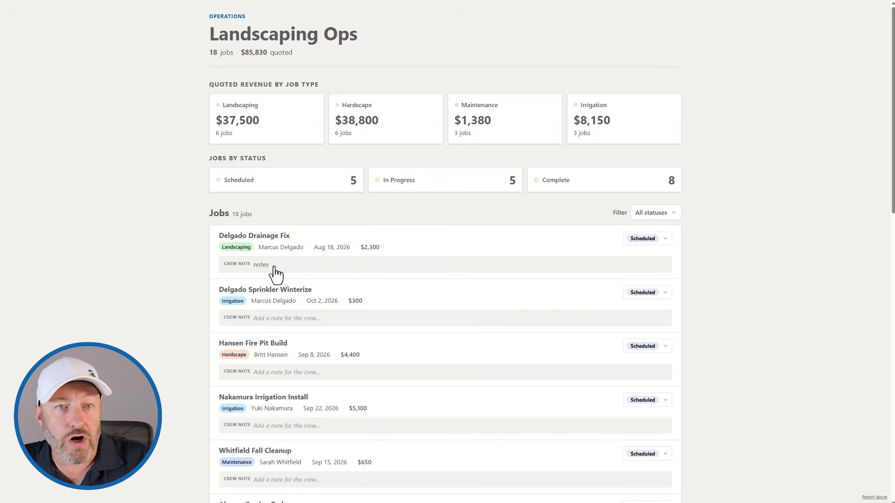
left_click(647, 239)
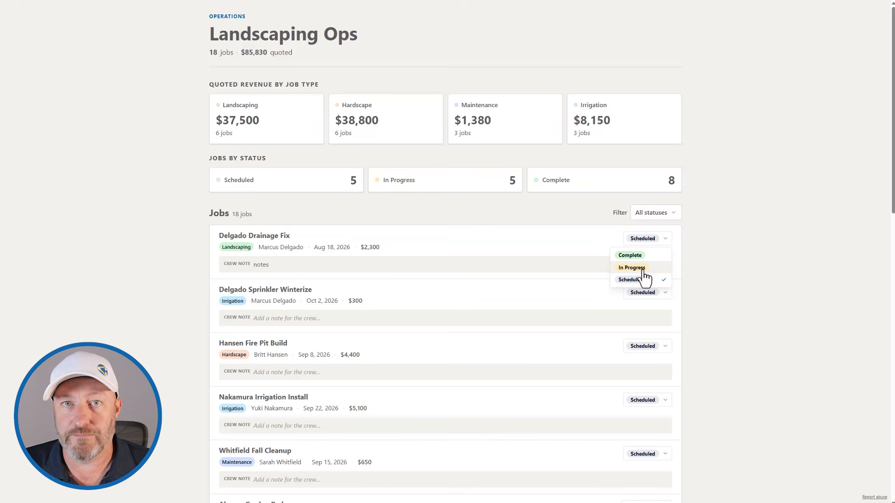
left_click(644, 279)
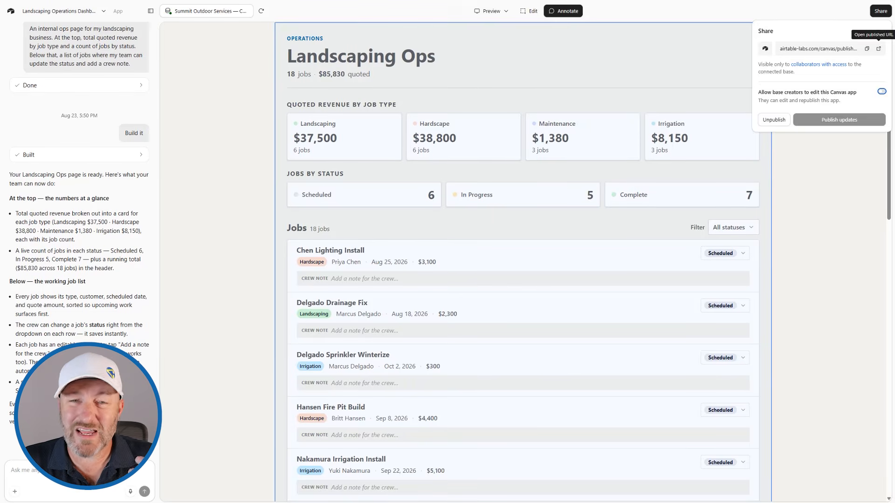
Go from the Landscaping Ops editor to Canvas's design systems and view the form for creating a new one.
left_click(491, 11)
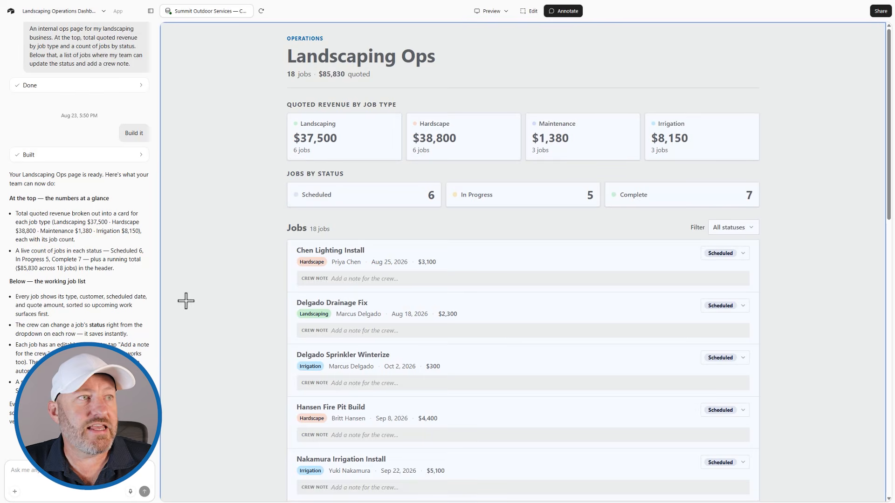
left_click(11, 11)
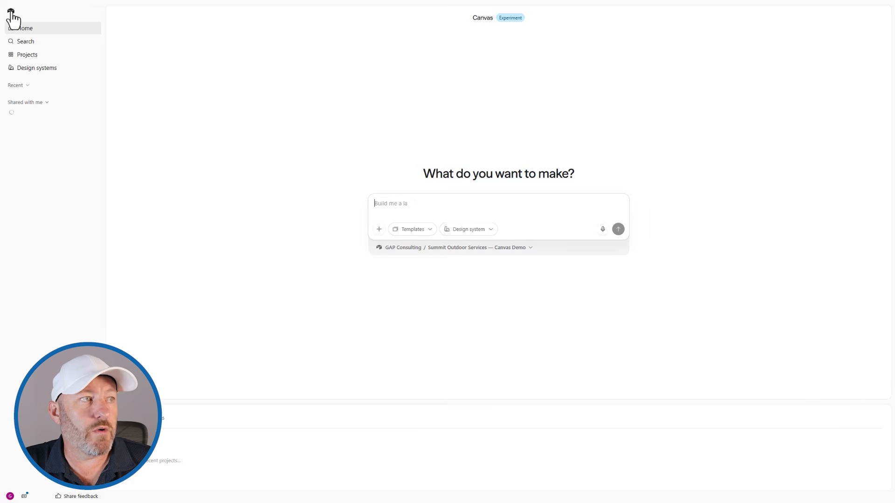
left_click(35, 70)
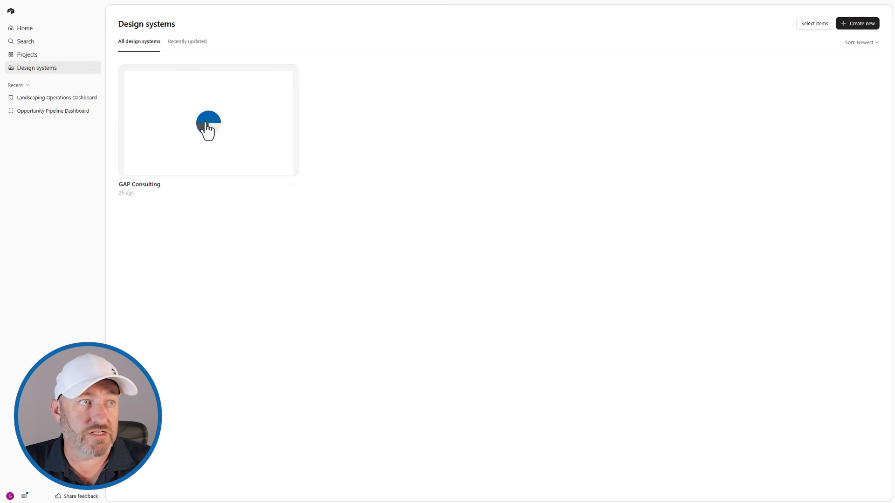
left_click(862, 25)
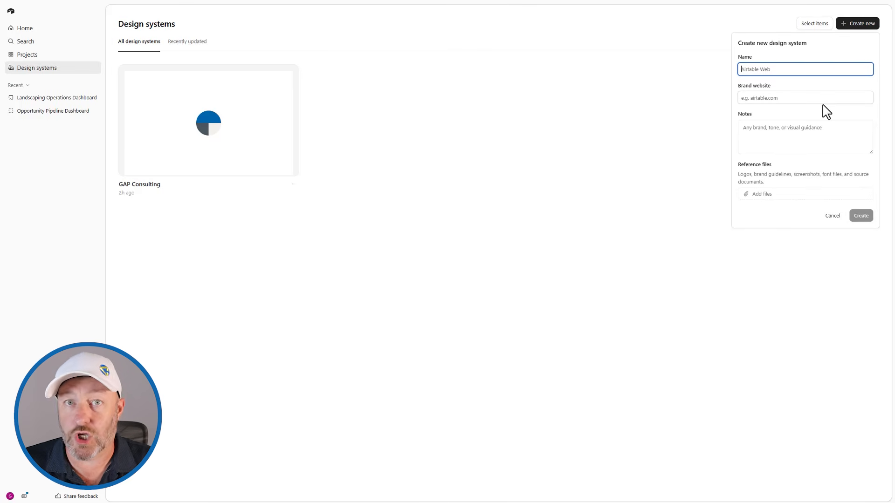
Open the GAP Consulting design system and examine its color tokens, color rules and typography tokens.
left_click(217, 119)
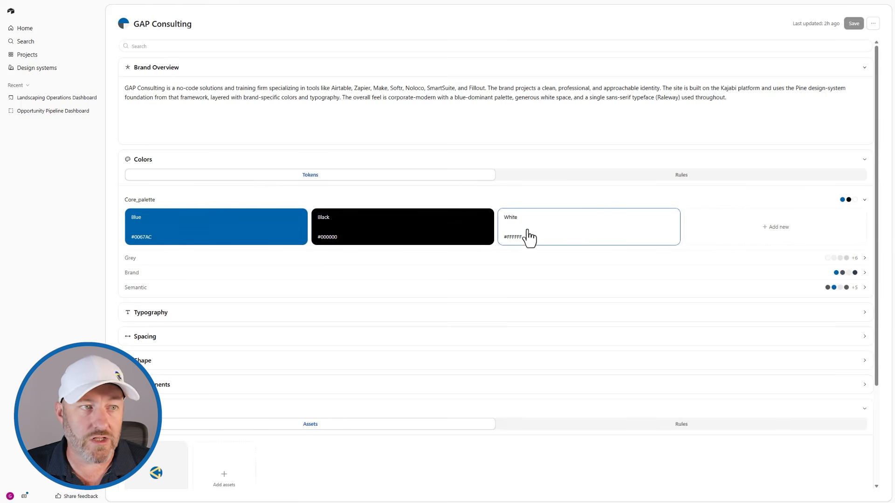
left_click(666, 177)
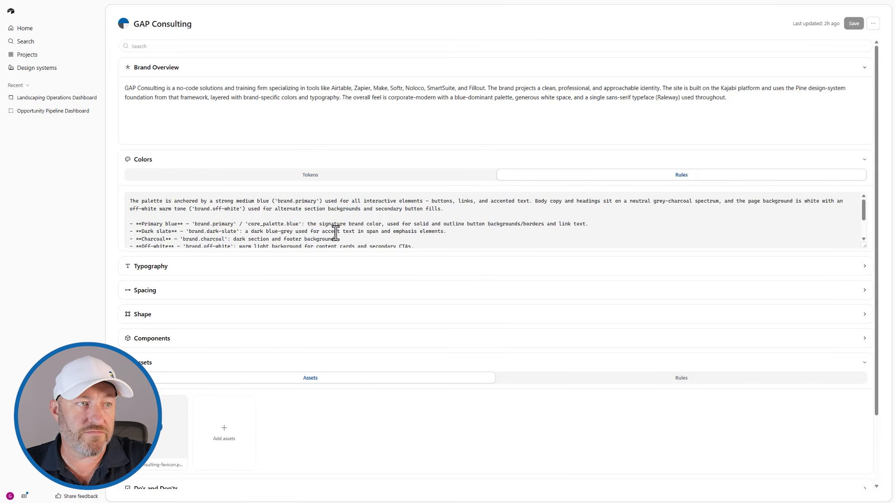
scroll(334, 231, "down", 3)
scroll(334, 230, "up", 5)
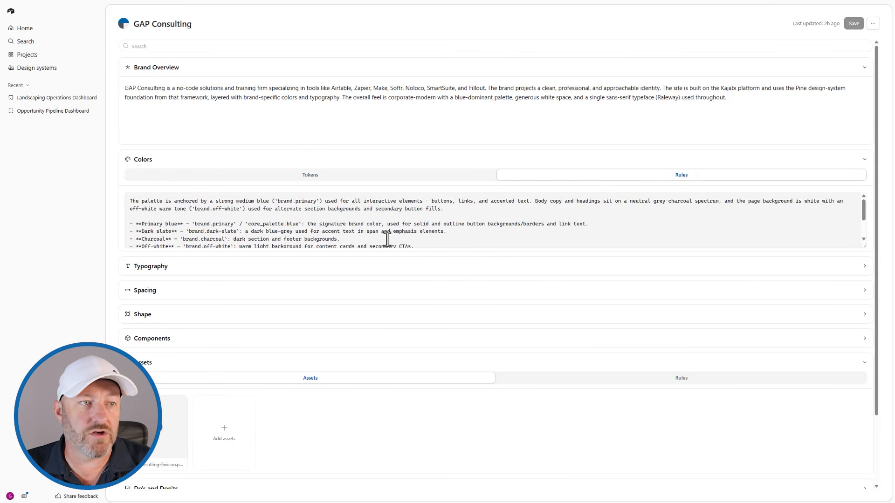
left_click(298, 177)
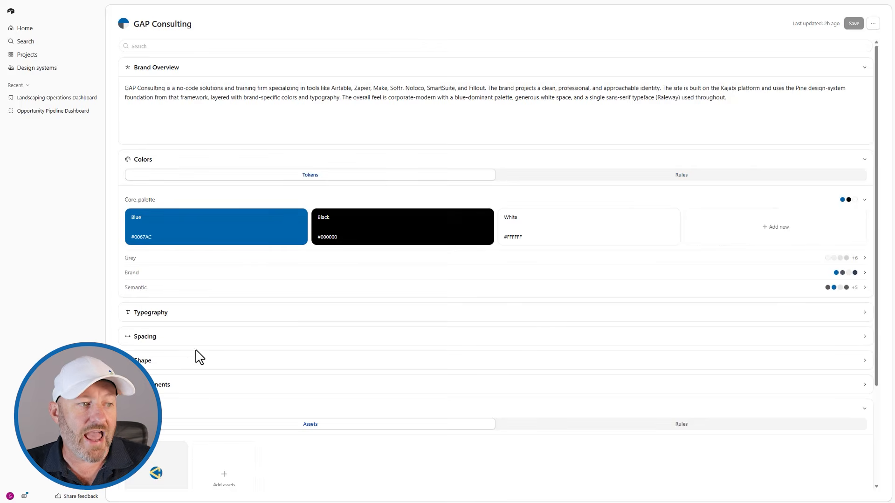
scroll(187, 363, "down", 3)
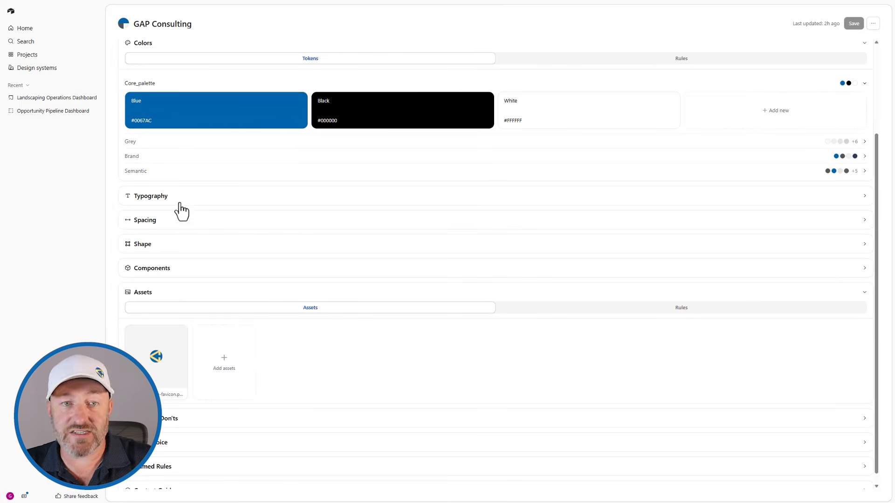
left_click(298, 203)
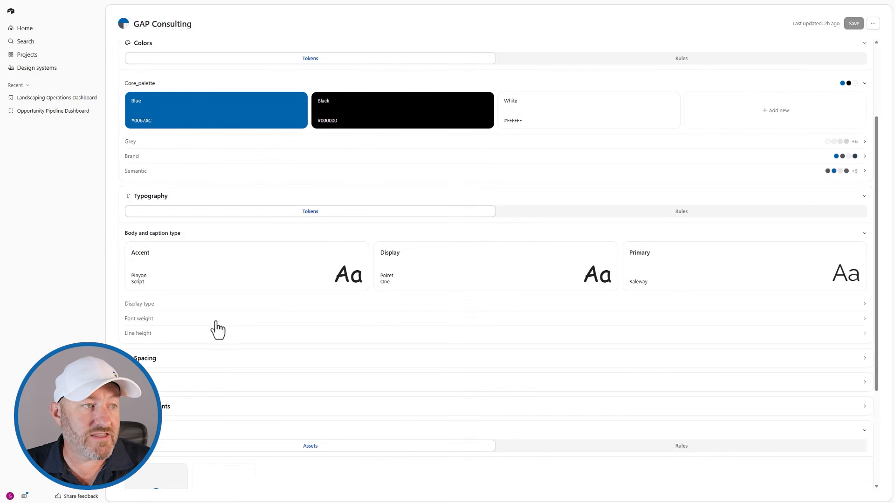
left_click(169, 236)
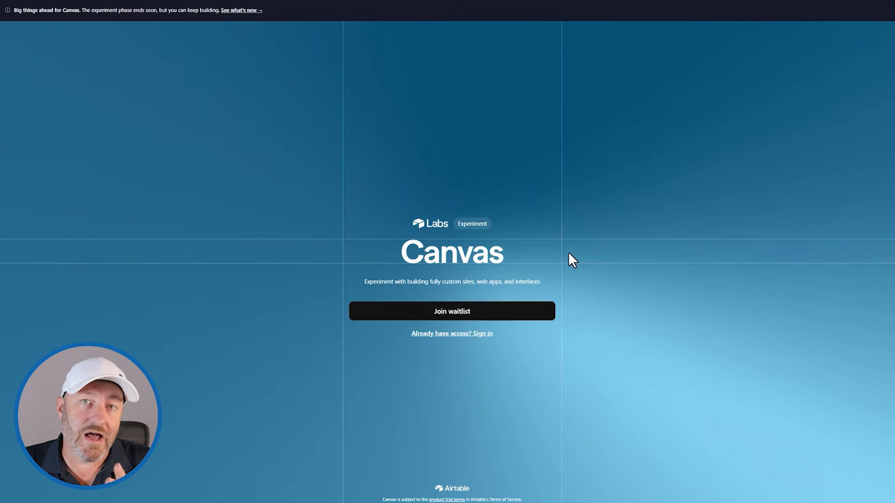
Open the Canvas waitlist request form and review its questions through to the optional one about what to build first.
left_click(452, 312)
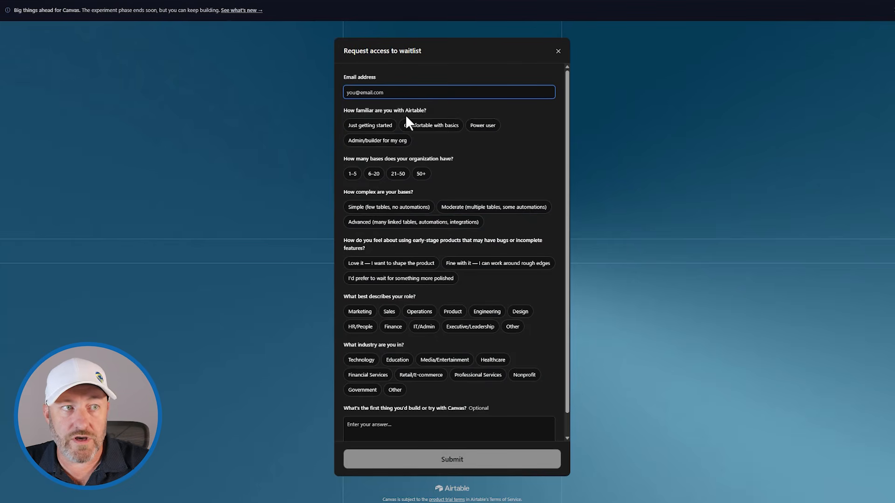
scroll(437, 348, "down", 1)
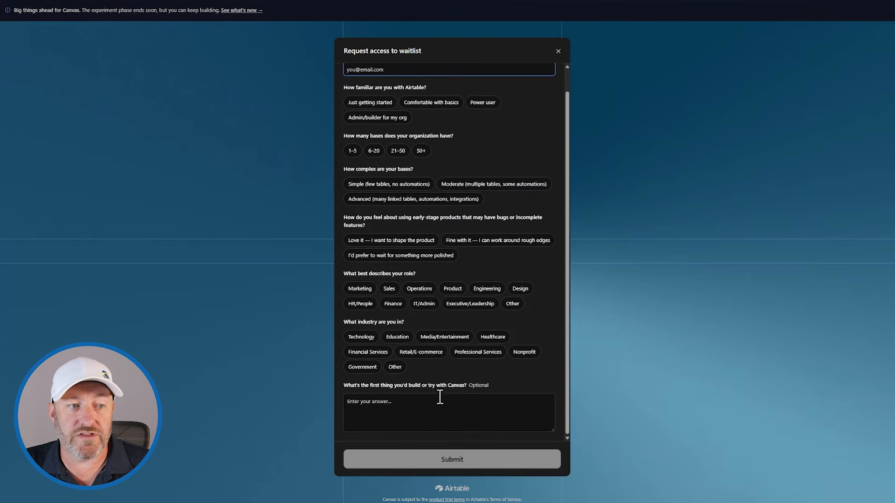
left_click(435, 408)
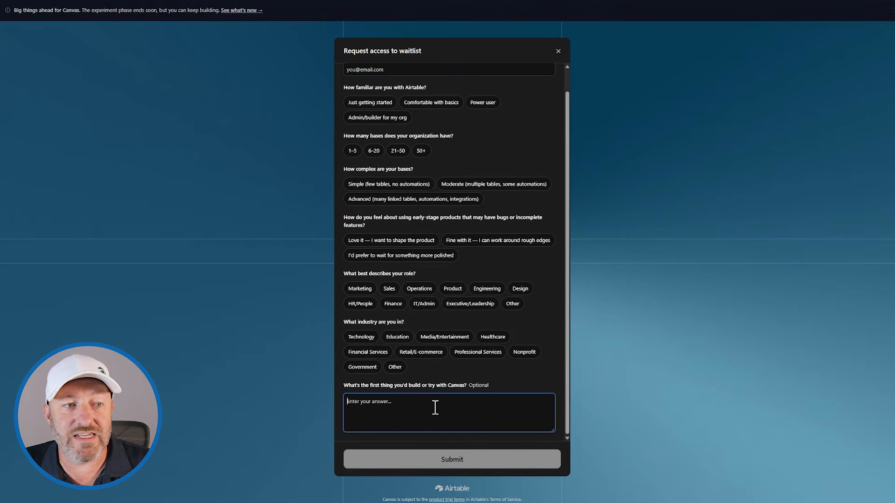